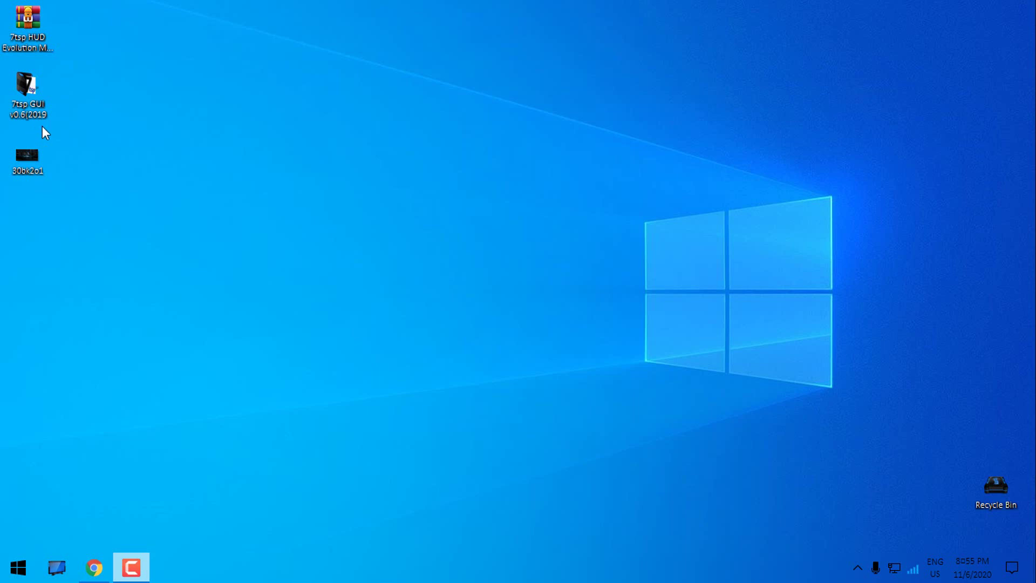
# - View the theme preview image 30bk2o1.jpg from the desktop and close it
pyautogui.click(35, 39)
pyautogui.click(31, 114)
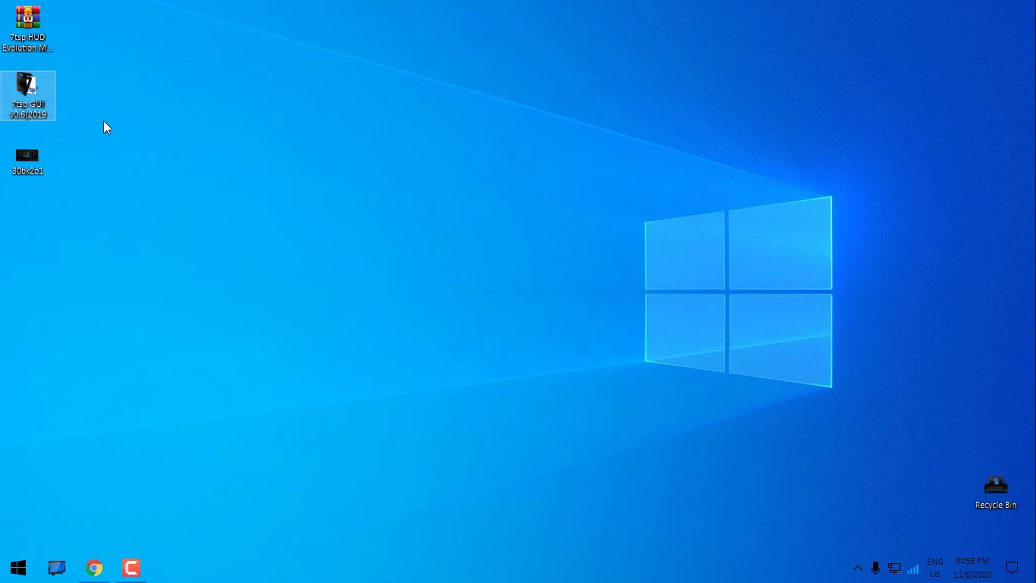
pyautogui.doubleClick(36, 165)
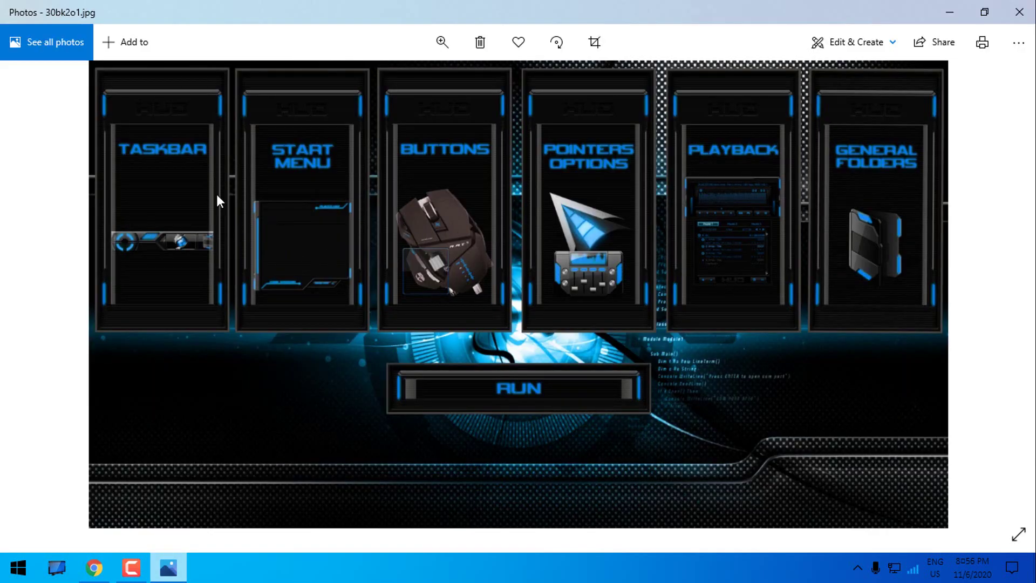
pyautogui.click(1019, 12)
# - Examine the Pointers, Pointer Options, Wheel and Buttons pages of Mouse Properties in Control Panel, leaving the settings unchanged
pyautogui.click(19, 567)
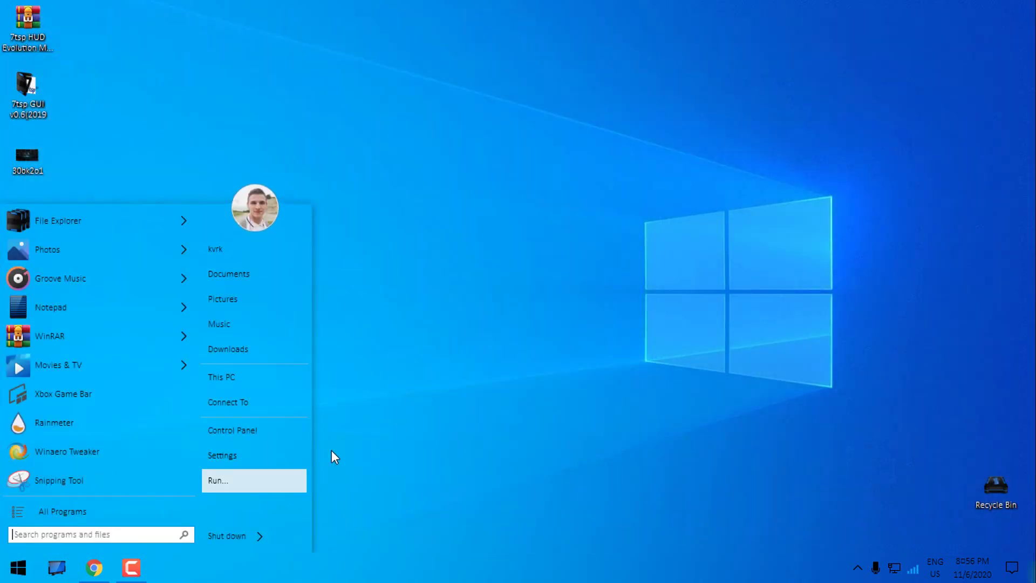
pyautogui.click(232, 430)
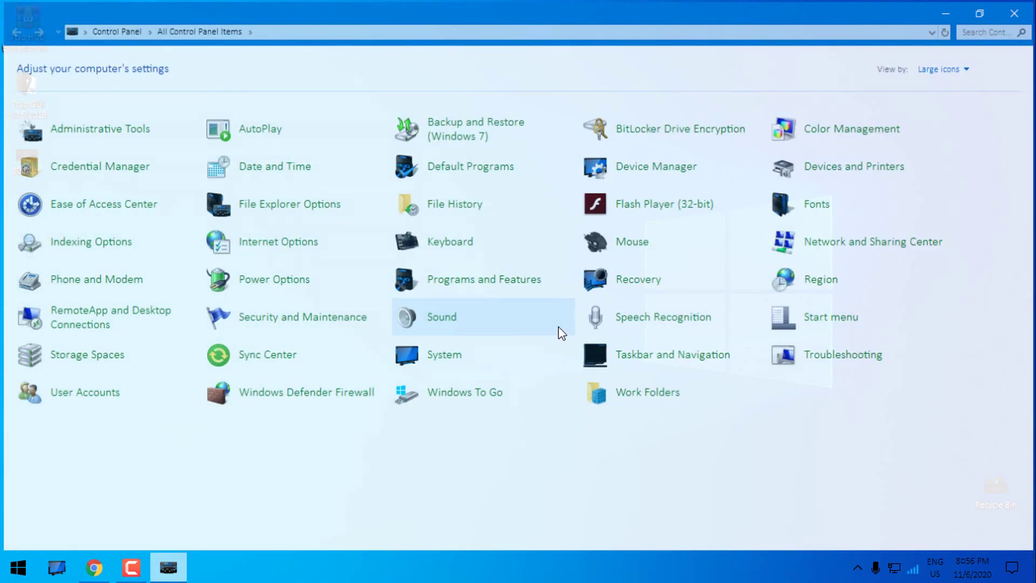
pyautogui.click(636, 248)
pyautogui.click(105, 66)
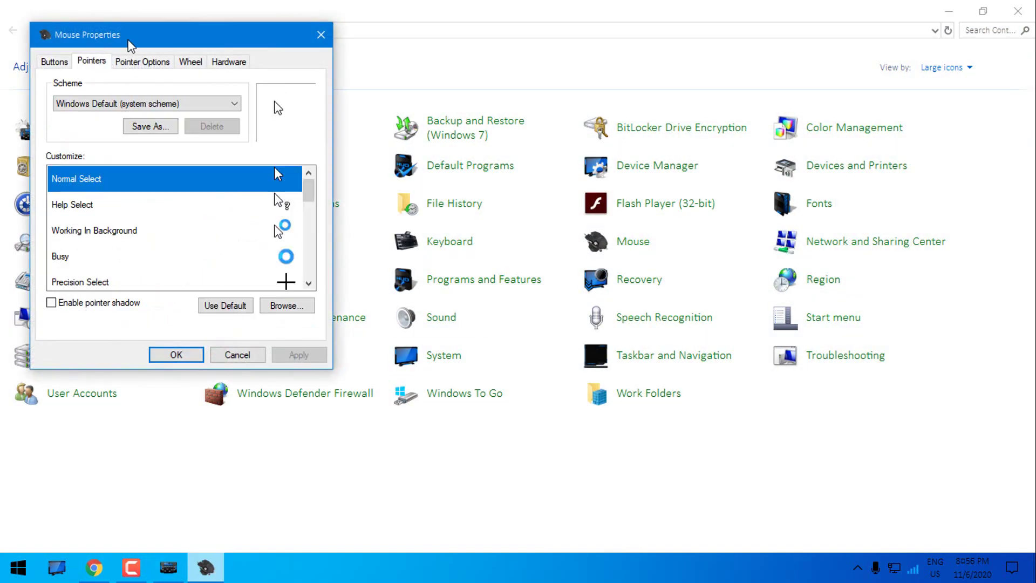
pyautogui.click(144, 63)
pyautogui.click(191, 61)
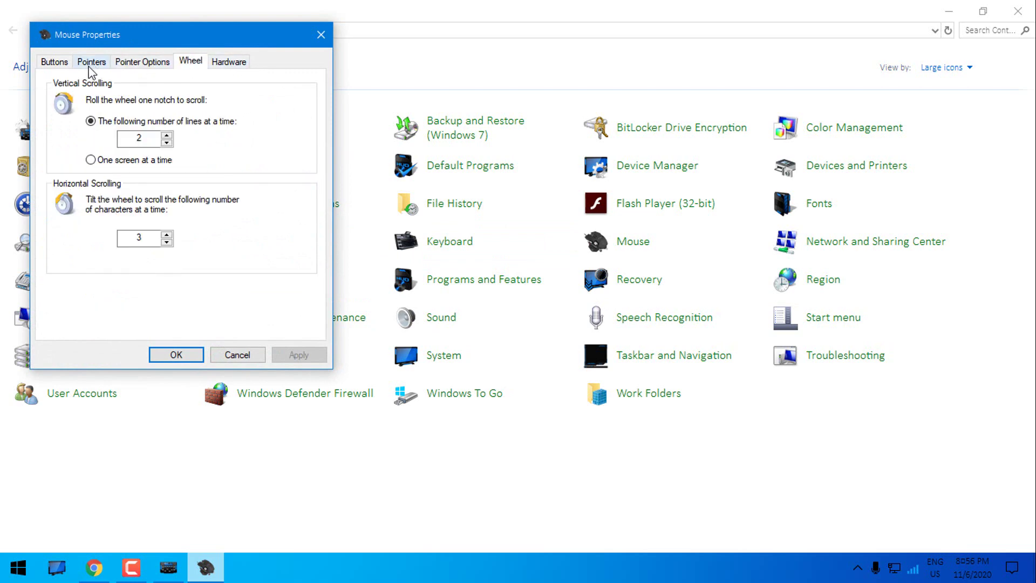
pyautogui.click(53, 62)
pyautogui.click(321, 35)
pyautogui.click(1017, 12)
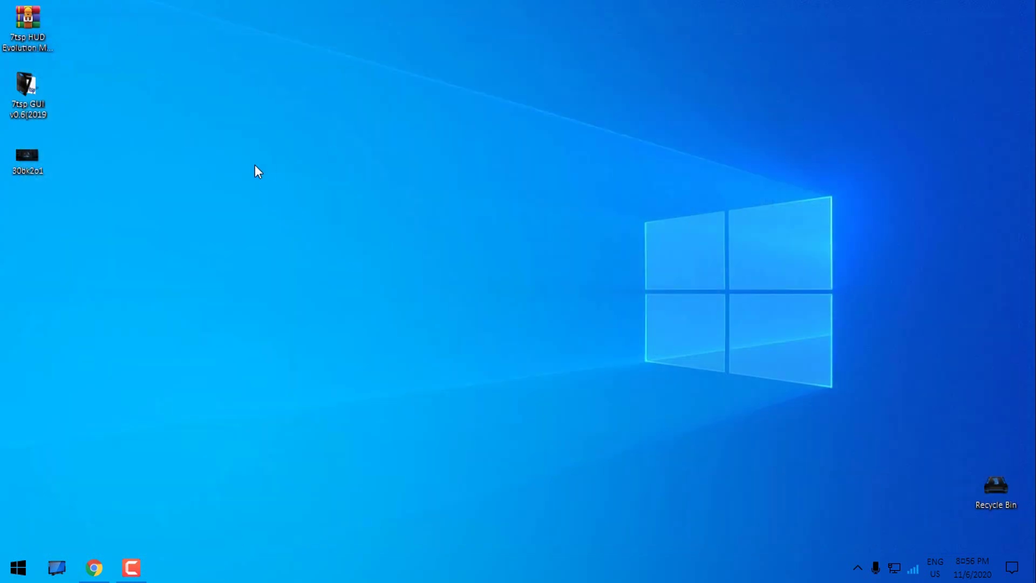
# - Review the 30bk2o1.jpg preview again, as well as the attached downloads in the HUD Machine Blue theme thread on virtualcustoms.net in Chrome
pyautogui.doubleClick(45, 158)
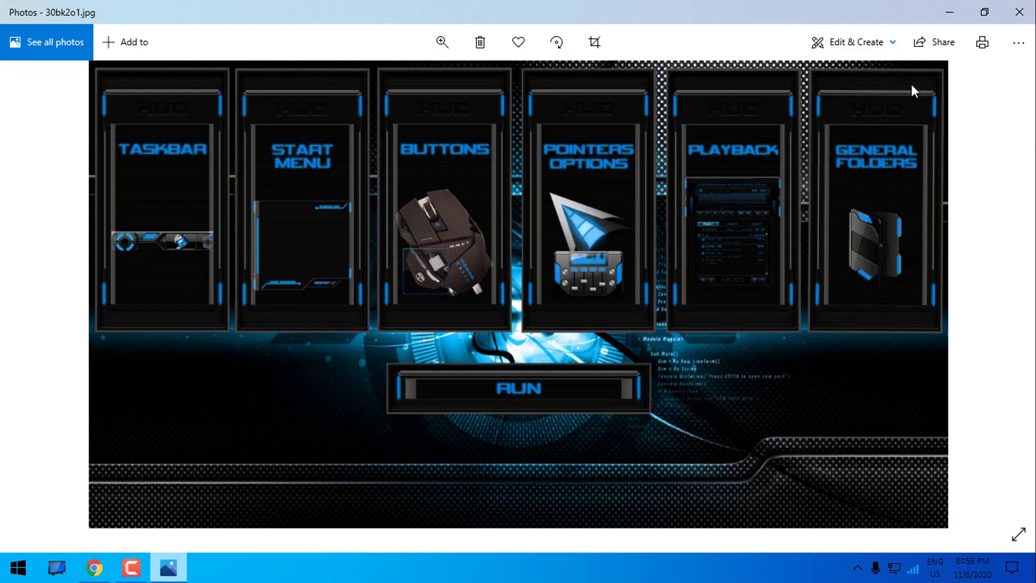
pyautogui.click(1034, 14)
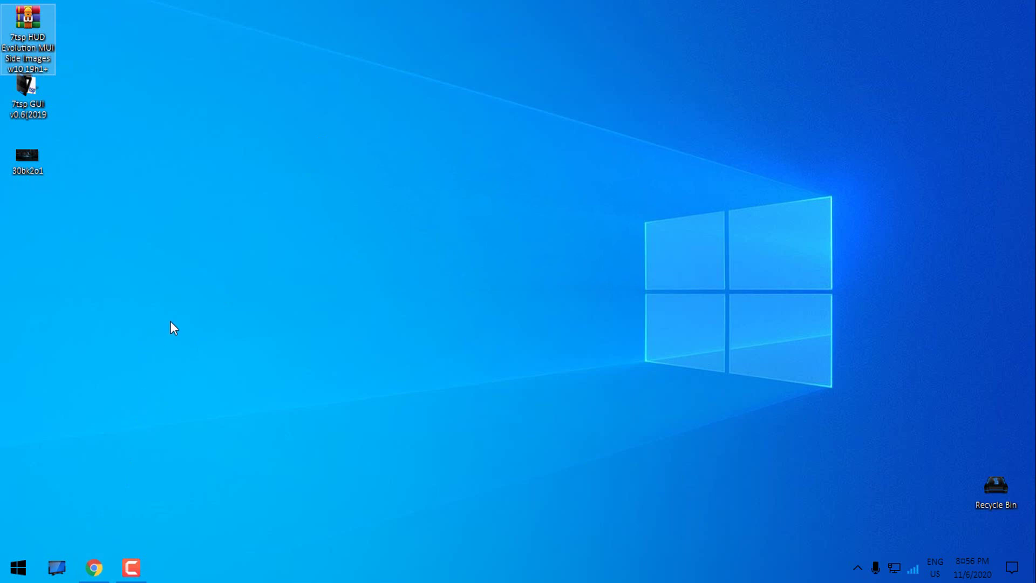
pyautogui.click(94, 568)
pyautogui.scroll(-15, 318, 285)
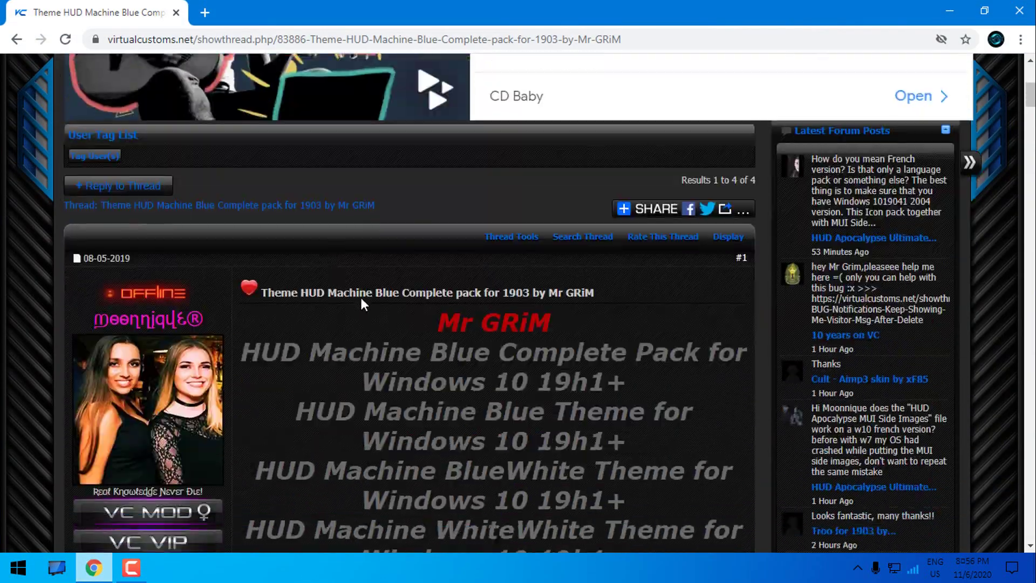
pyautogui.scroll(-20, 419, 282)
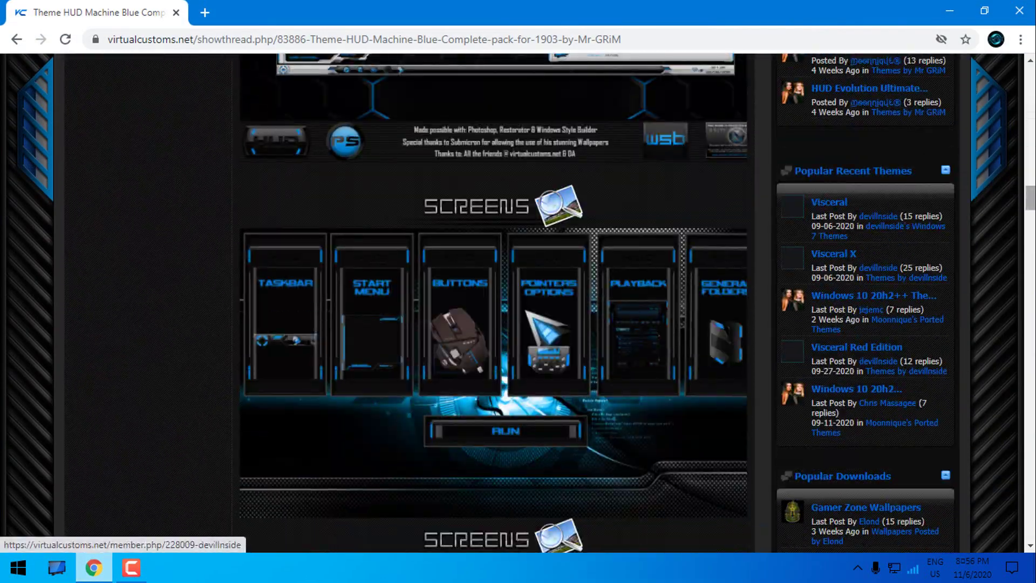
pyautogui.moveTo(1029, 209); pyautogui.dragTo(1029, 394)
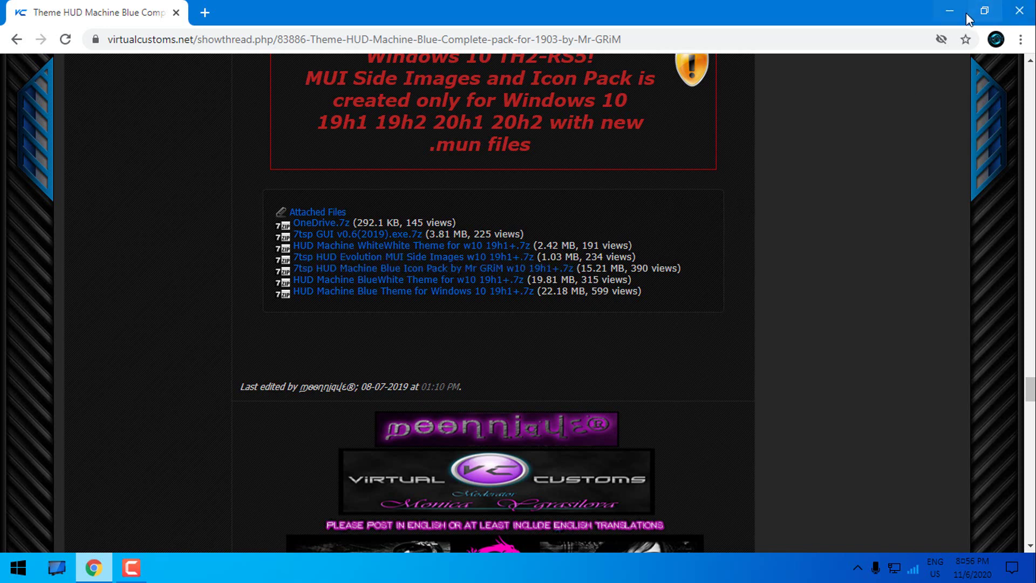
pyautogui.click(1019, 13)
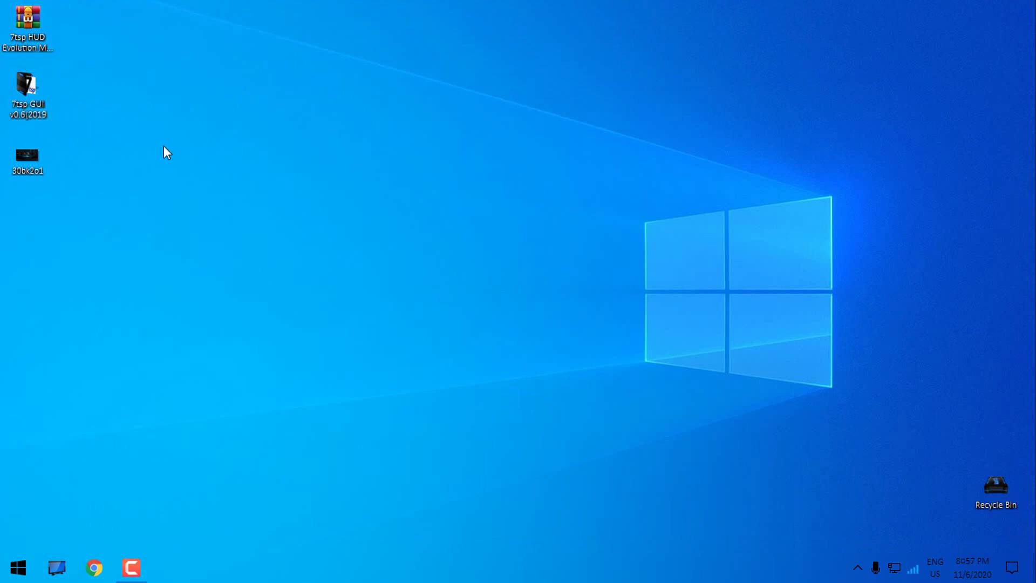
# - Run 7tsp GUI v0.6(2019) as administrator from its desktop folder and close the folder window
pyautogui.doubleClick(39, 103)
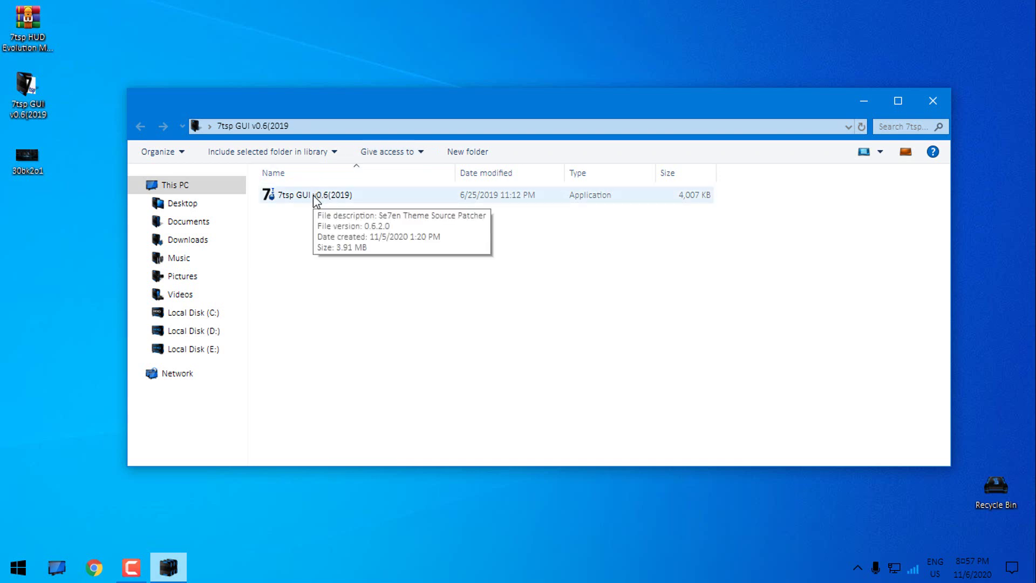
pyautogui.click(315, 197)
pyautogui.rightClick(315, 197)
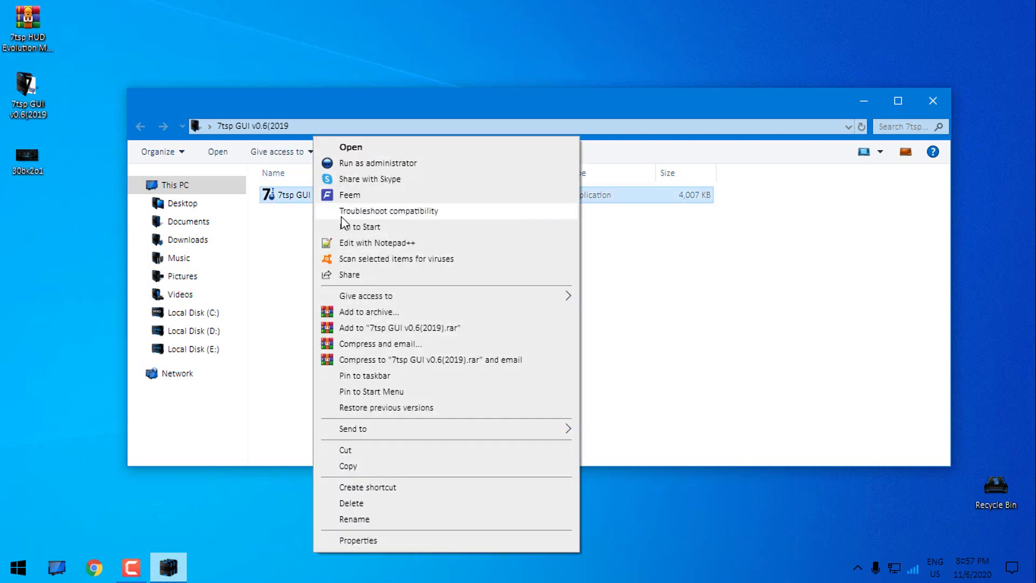
pyautogui.click(366, 165)
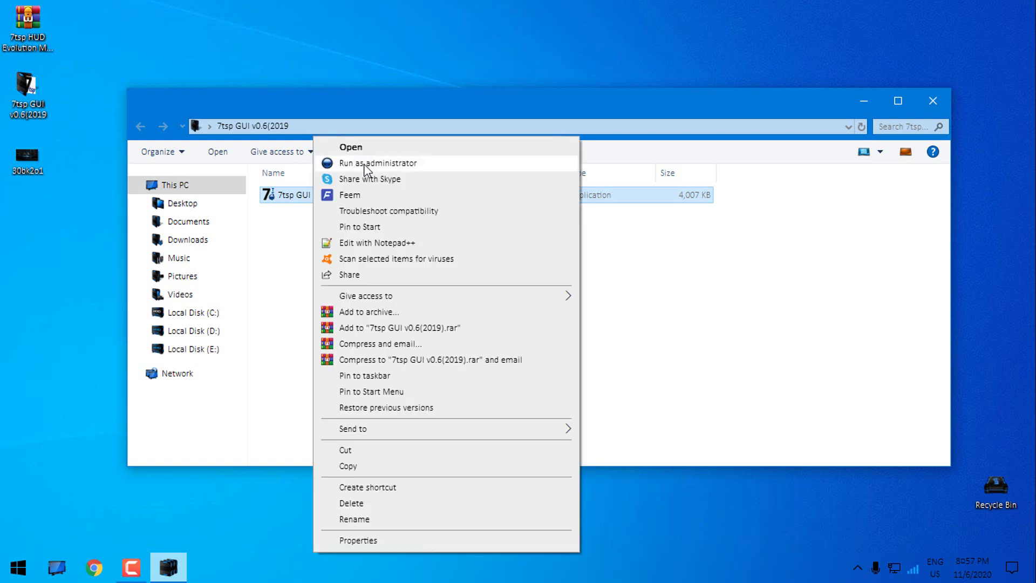
pyautogui.click(366, 164)
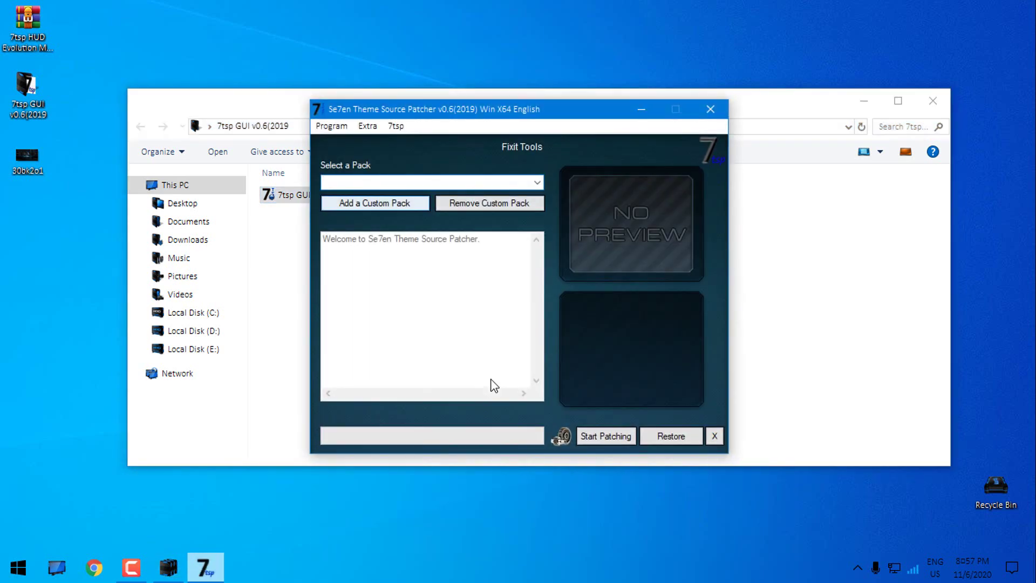
pyautogui.click(938, 97)
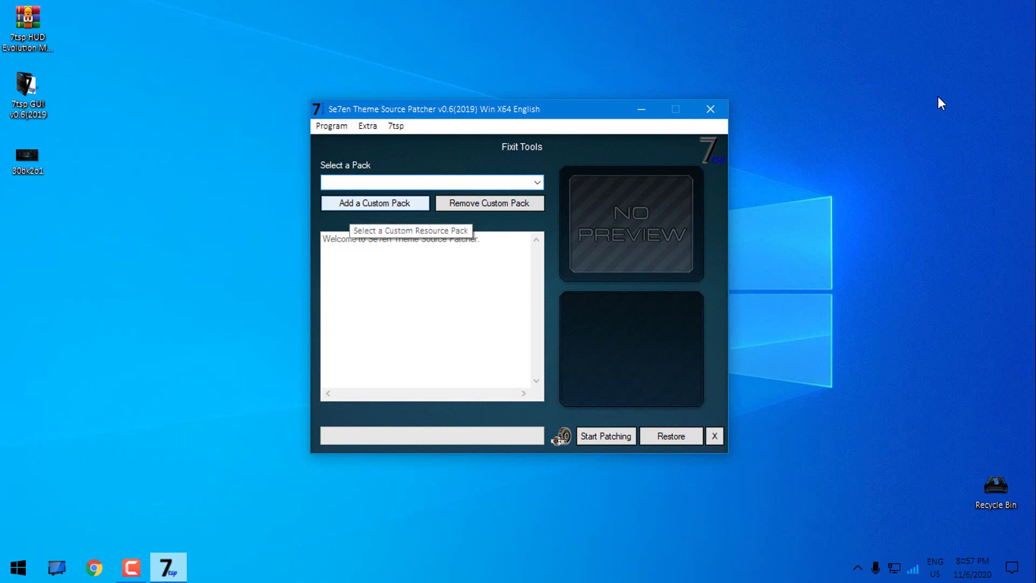
# - Add the custom pack "7tsp HUD Evolution MUI Side Images w10 19h1+" from the desktop and dismiss its preview
pyautogui.click(353, 204)
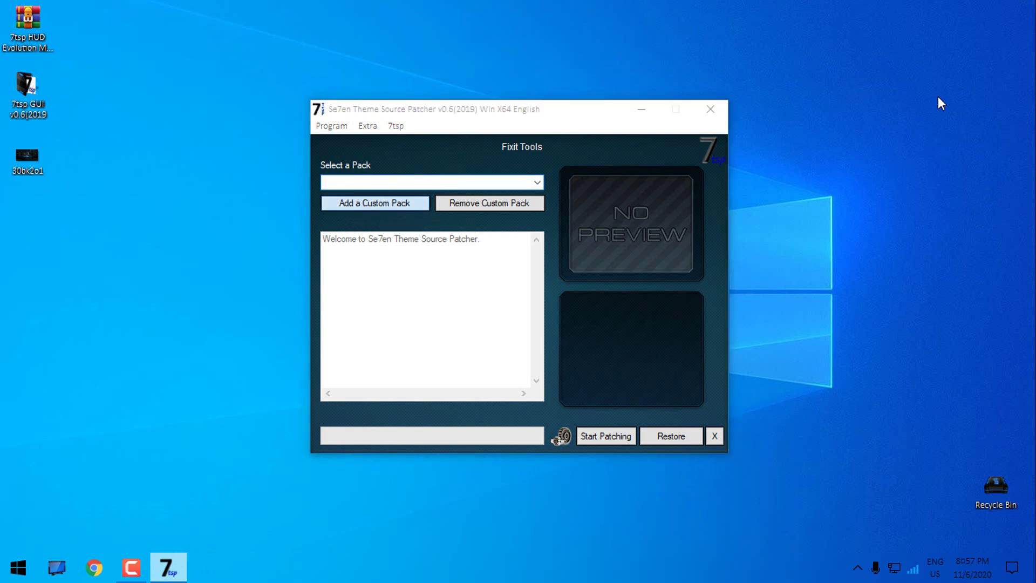
pyautogui.click(583, 265)
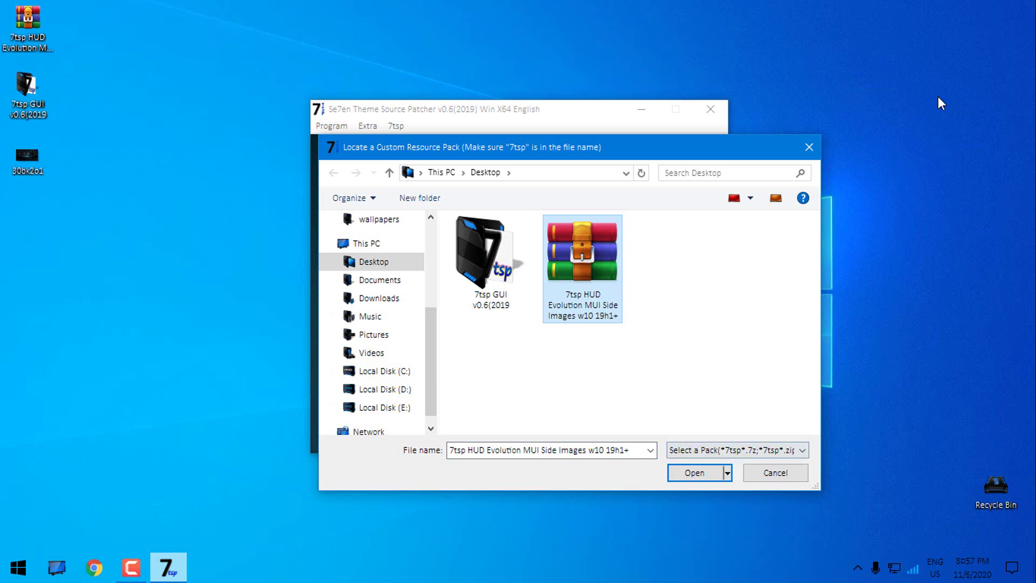
pyautogui.press('Return')
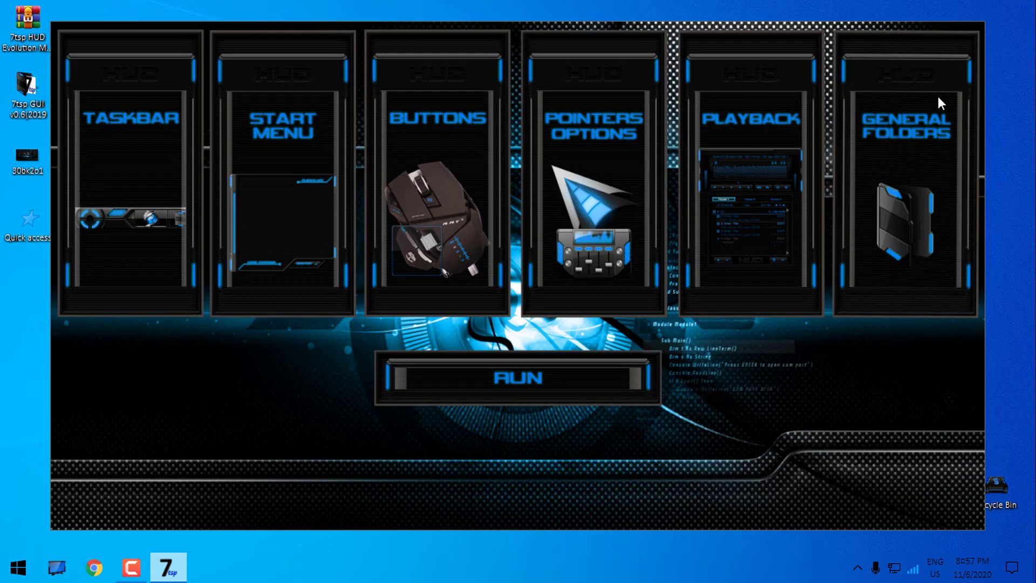
pyautogui.click(753, 203)
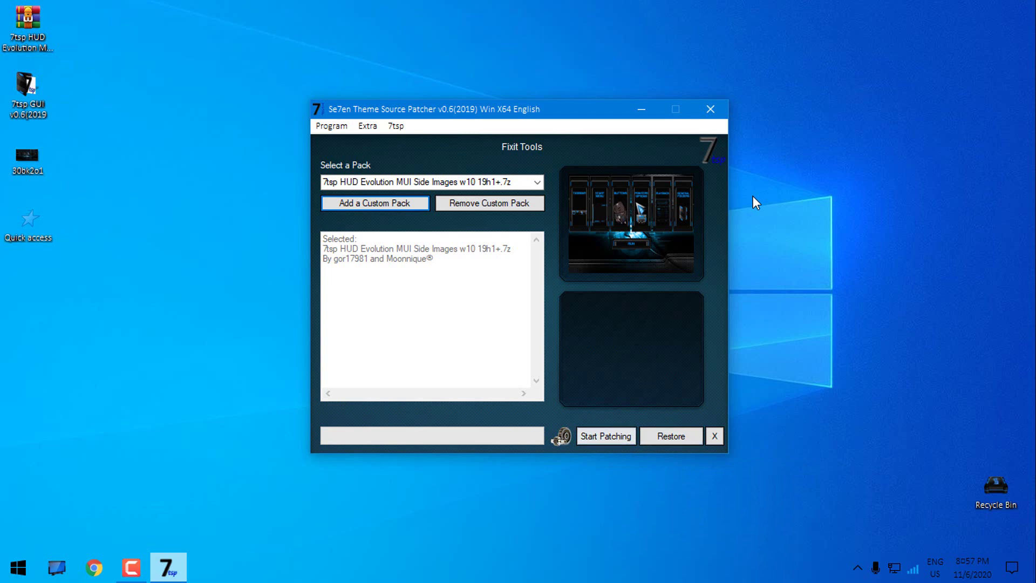
pyautogui.press('super+e')
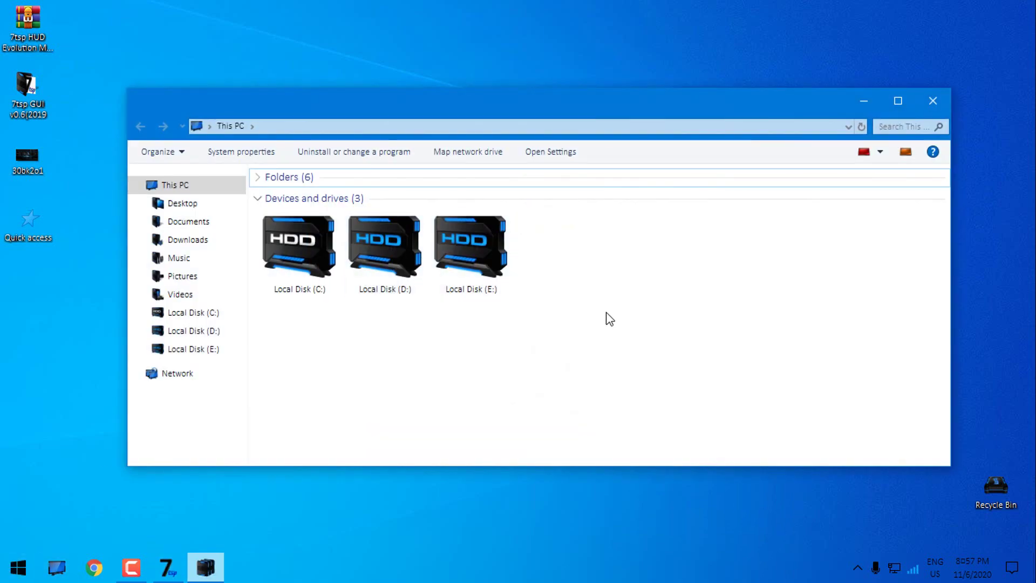
pyautogui.moveTo(605, 314); pyautogui.dragTo(454, 362)
pyautogui.moveTo(621, 315); pyautogui.dragTo(517, 365)
pyautogui.moveTo(602, 330); pyautogui.dragTo(614, 358)
pyautogui.moveTo(686, 342); pyautogui.dragTo(461, 326)
pyautogui.click(934, 103)
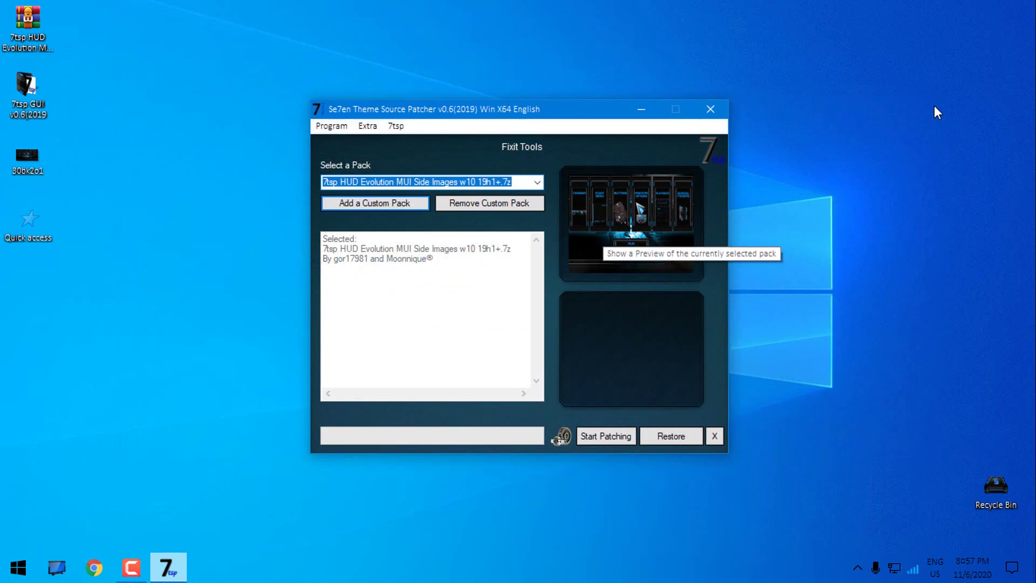
# - Patch the system with the selected HUD Evolution pack, keeping restore point creation enabled, and refresh the desktop
pyautogui.click(608, 437)
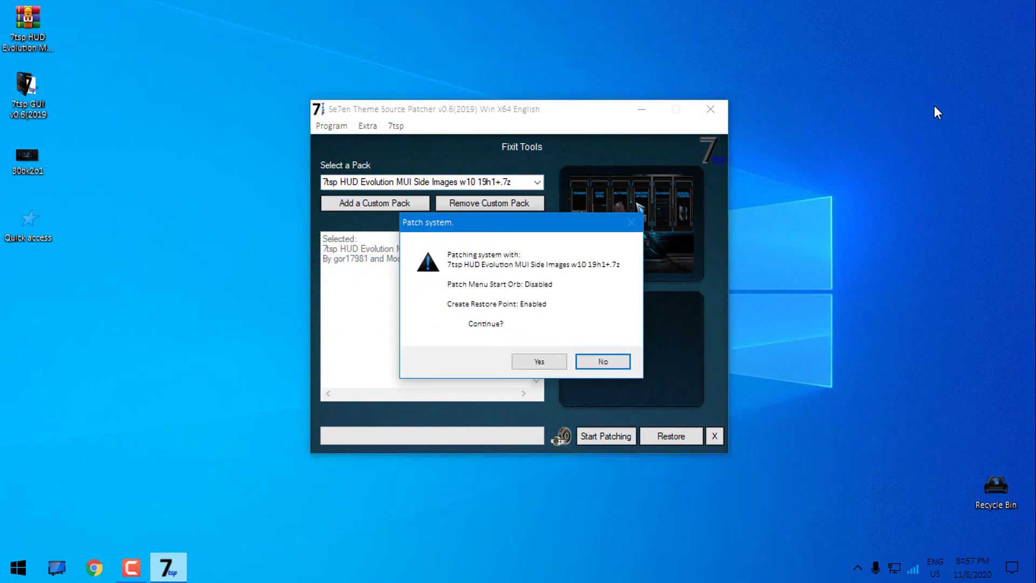
pyautogui.click(540, 362)
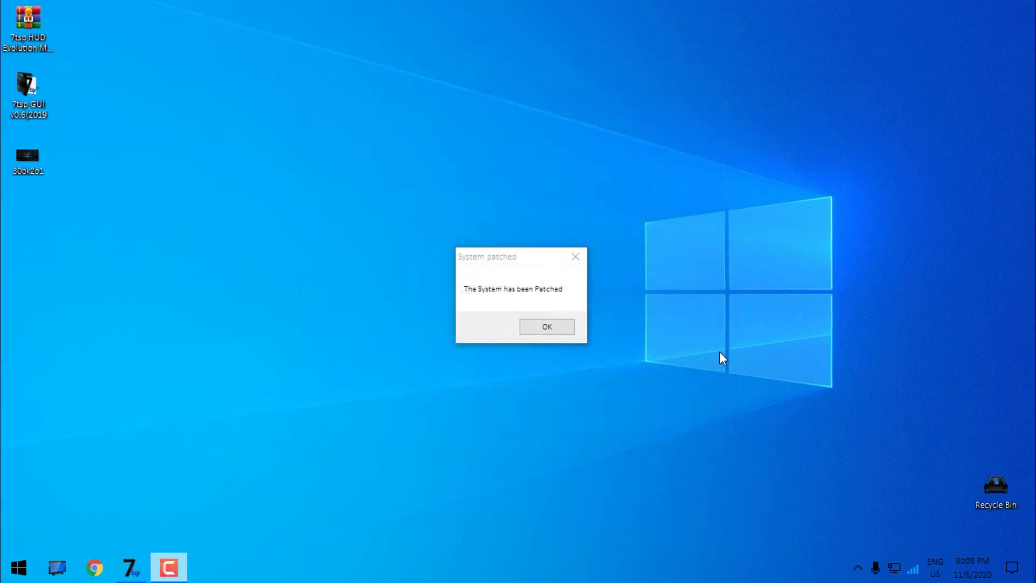
pyautogui.click(515, 267)
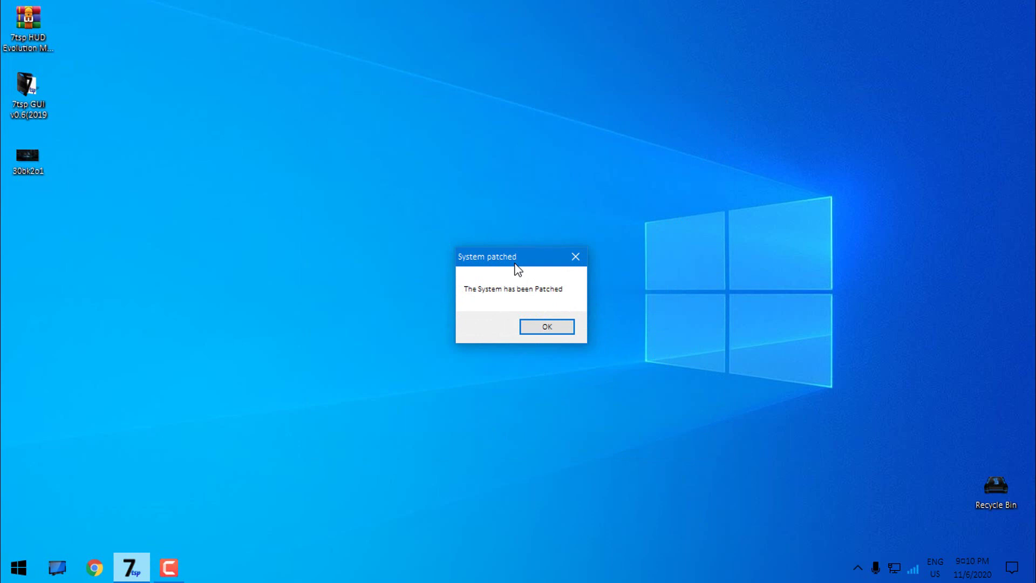
pyautogui.click(546, 327)
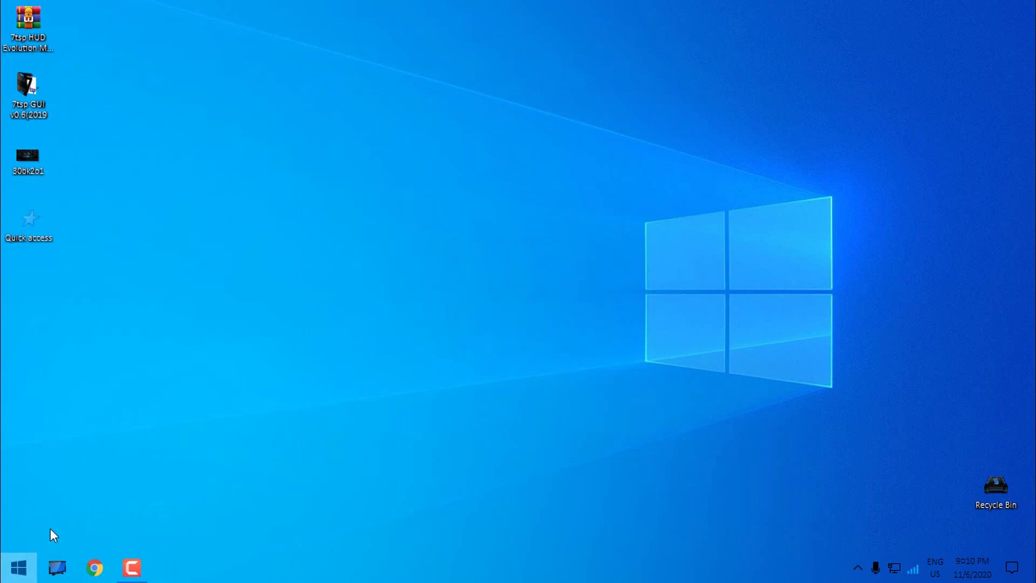
pyautogui.rightClick(166, 244)
pyautogui.click(177, 282)
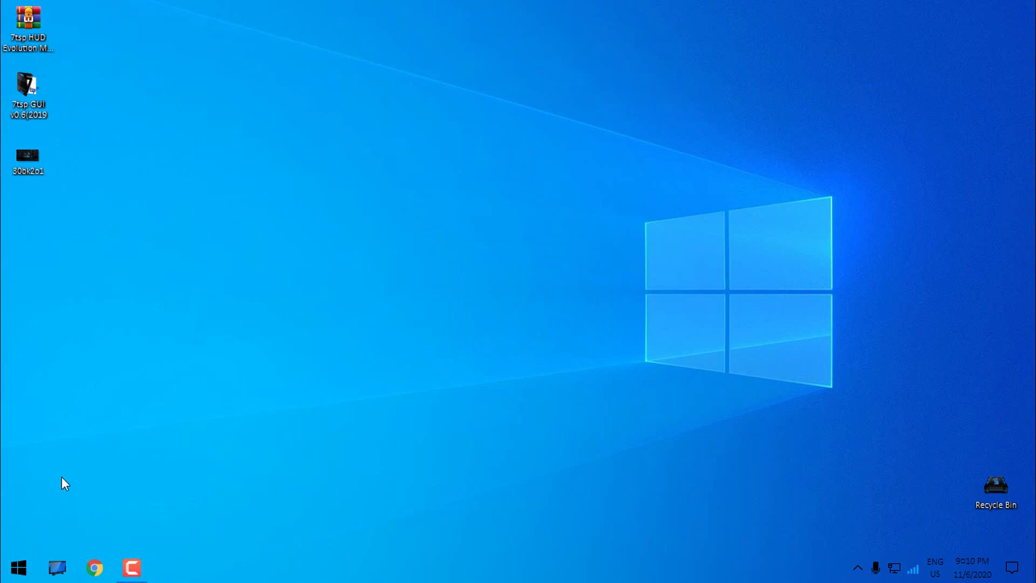
# - Open Mouse Properties from Control Panel, examine the HUD side images on the Buttons, Pointers, Pointer Options and Wheel pages, and close the dialog
pyautogui.click(19, 567)
pyautogui.click(249, 433)
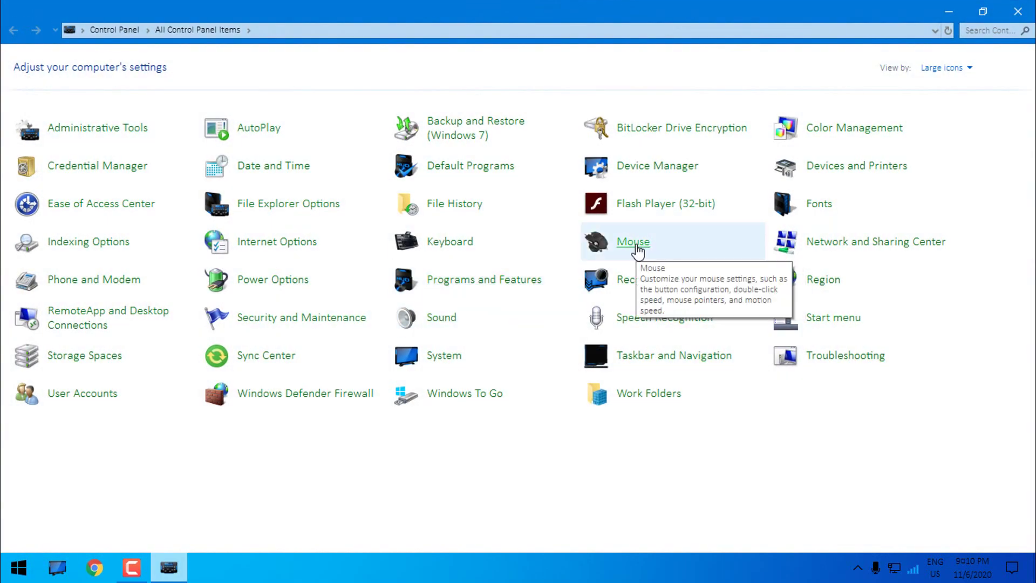
pyautogui.click(635, 244)
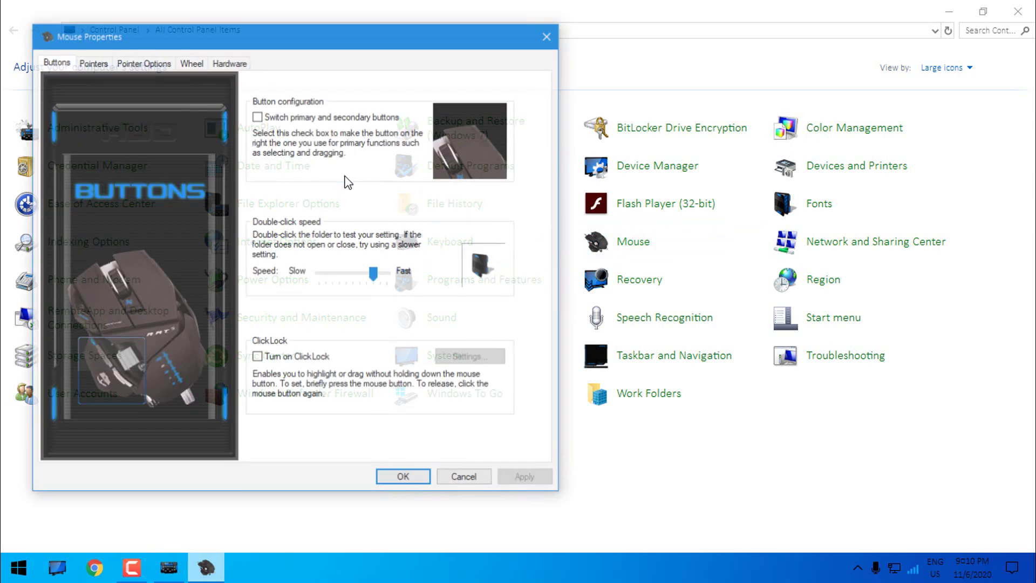
pyautogui.moveTo(154, 38); pyautogui.dragTo(380, 67)
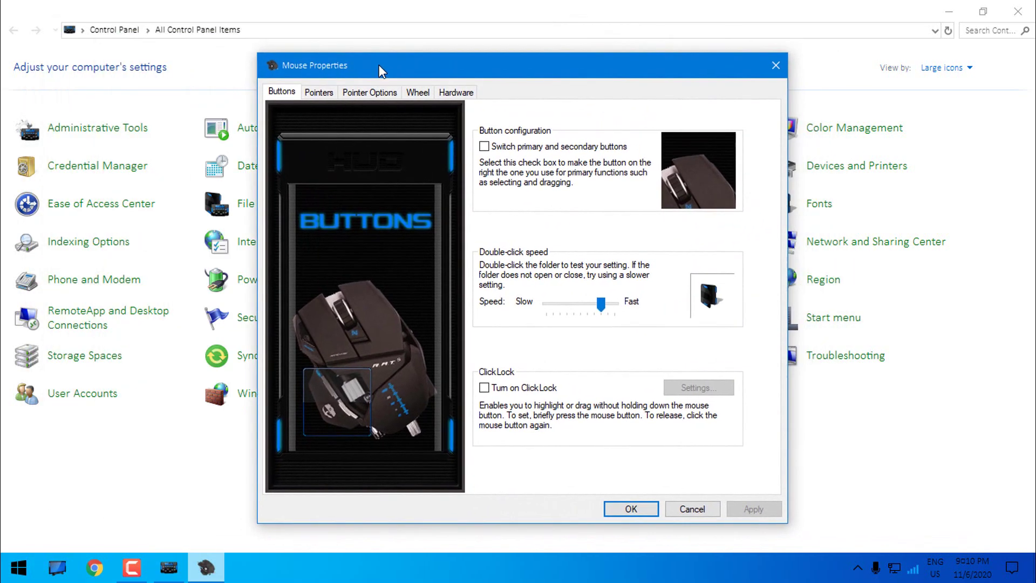
pyautogui.click(318, 93)
pyautogui.click(369, 93)
pyautogui.click(419, 93)
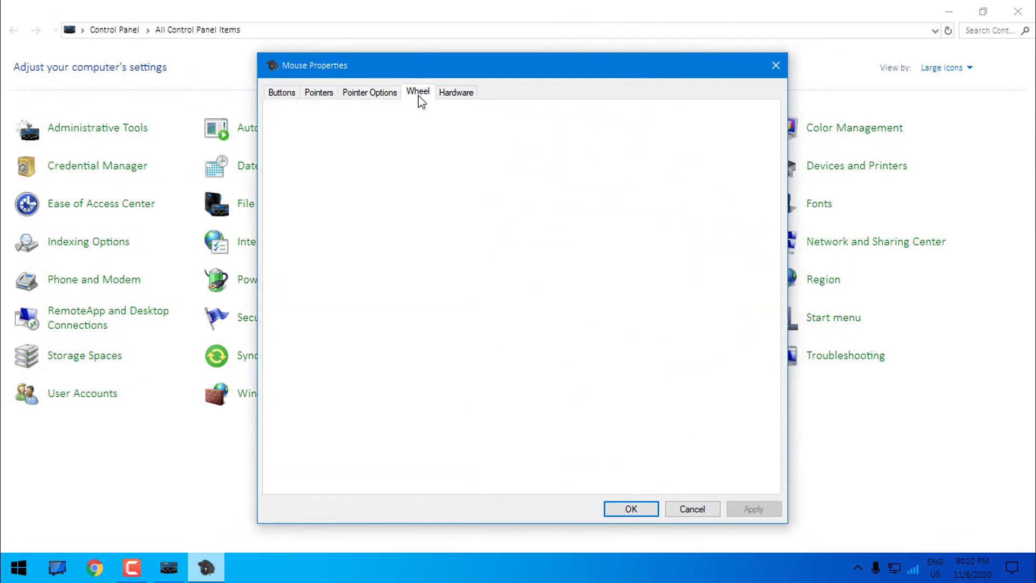
pyautogui.click(286, 93)
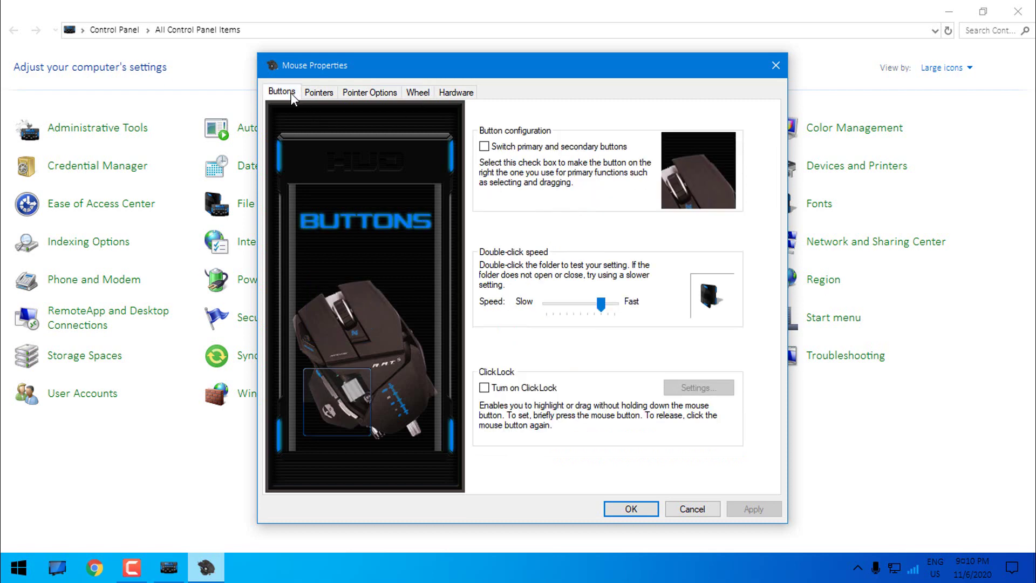
pyautogui.click(325, 93)
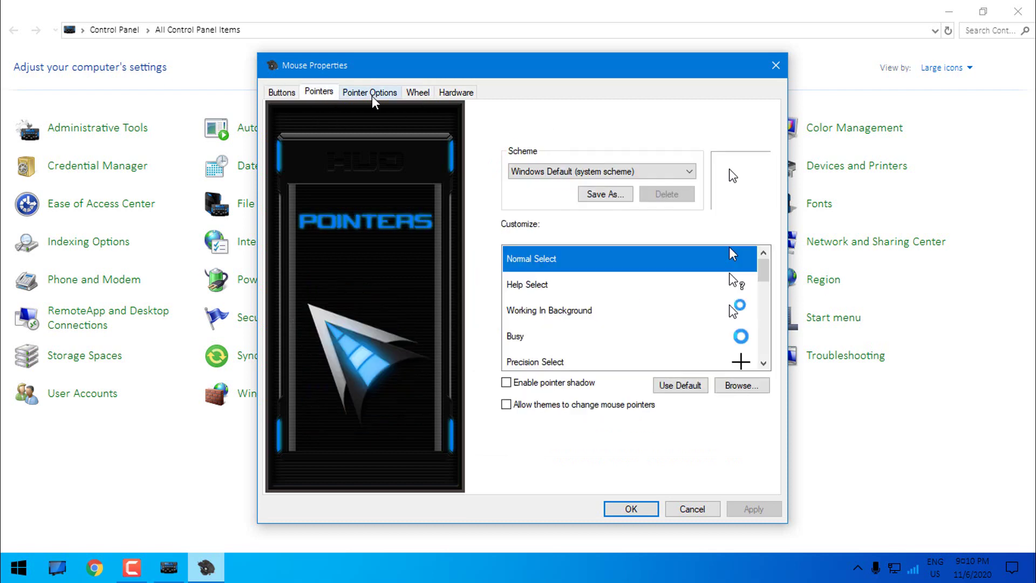
pyautogui.click(371, 94)
pyautogui.click(424, 93)
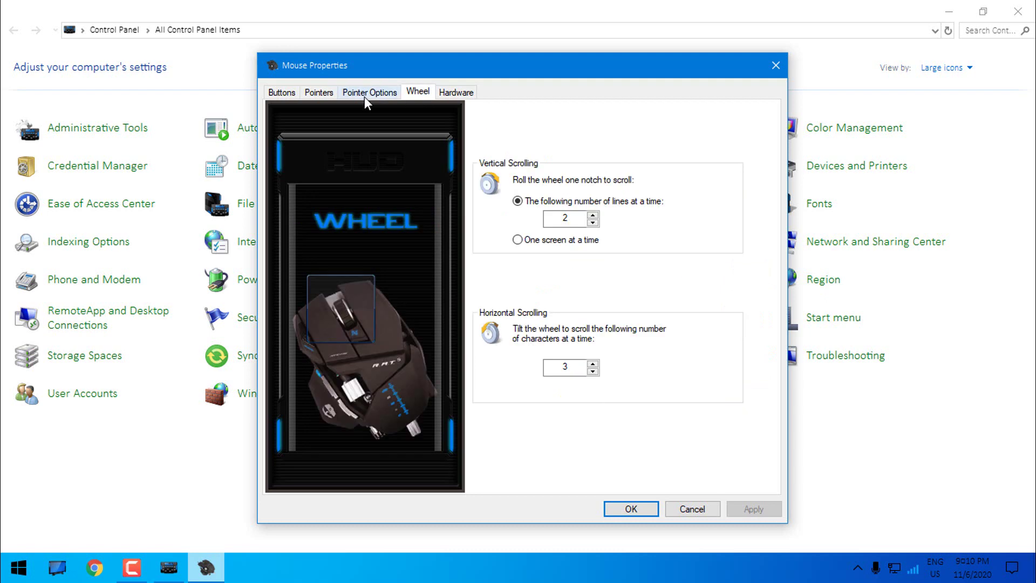
pyautogui.click(775, 68)
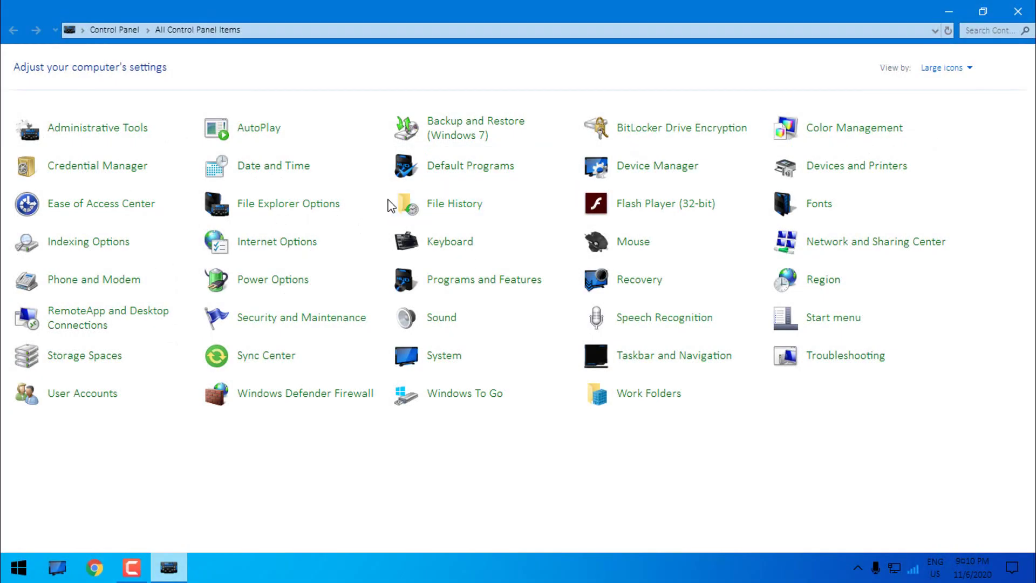
# - Check the HUD side images in Keyboard Properties and on the General, View and Search pages of File Explorer Options, closing each dialog
pyautogui.click(459, 246)
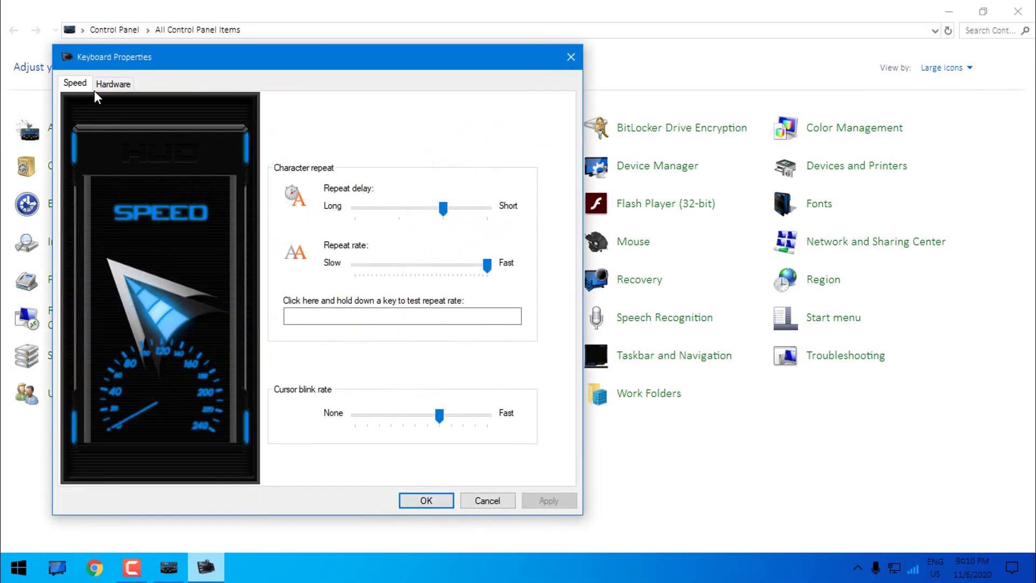
pyautogui.click(570, 57)
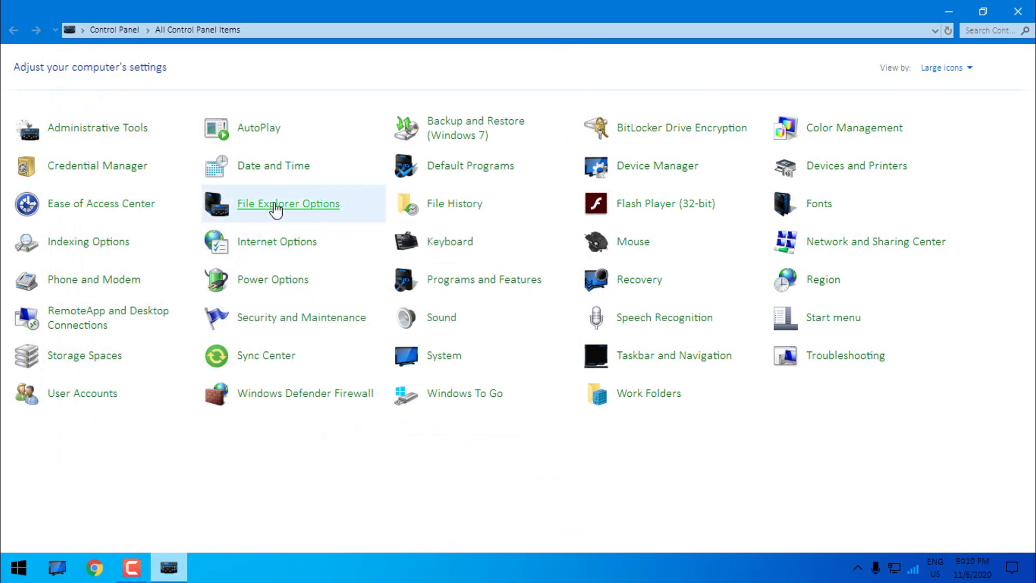
pyautogui.click(316, 209)
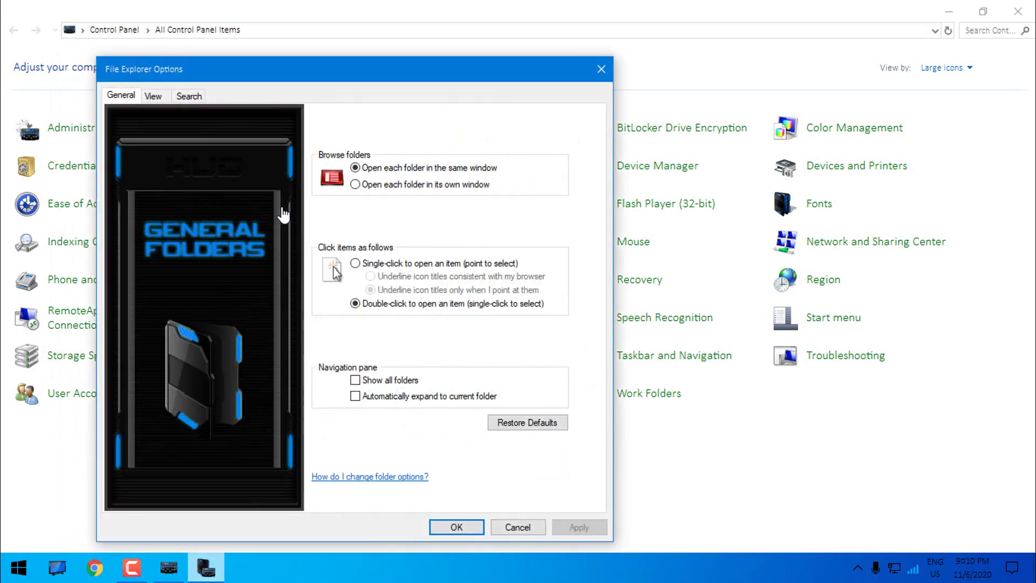
pyautogui.click(153, 98)
pyautogui.click(192, 97)
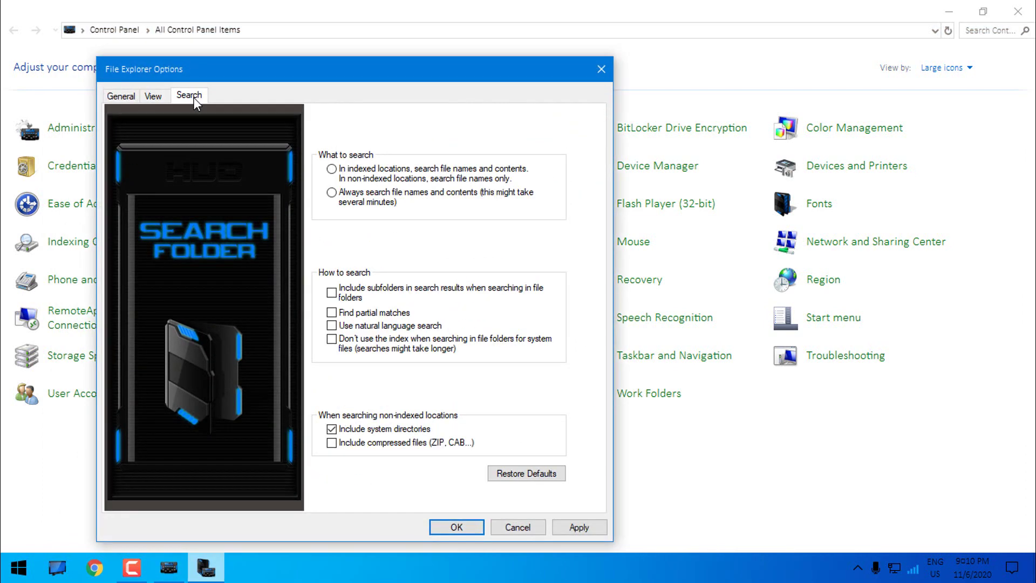
pyautogui.click(601, 70)
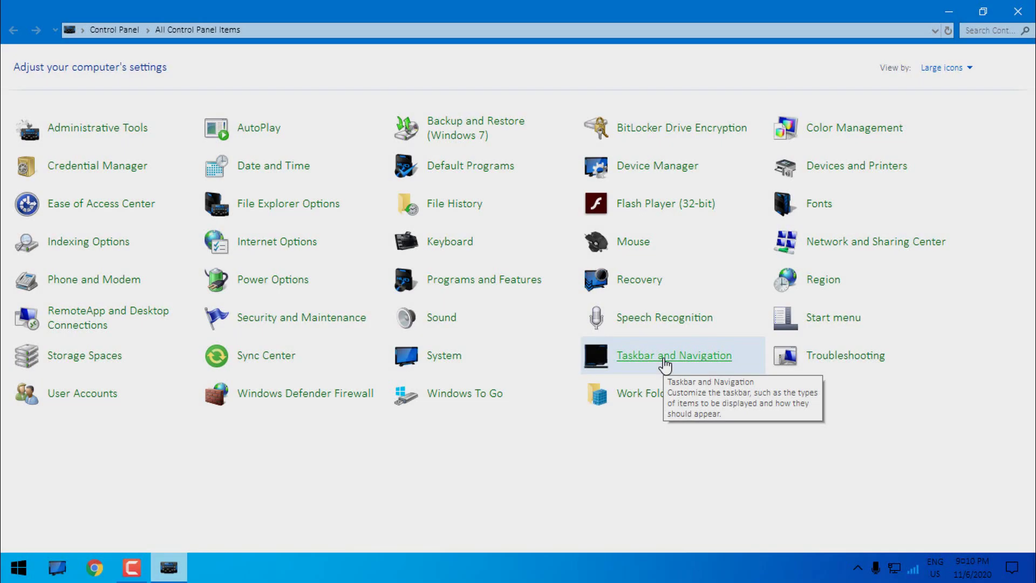
# - View the Taskbar and Navigation settings, and close both the Settings and Control Panel windows
pyautogui.click(665, 366)
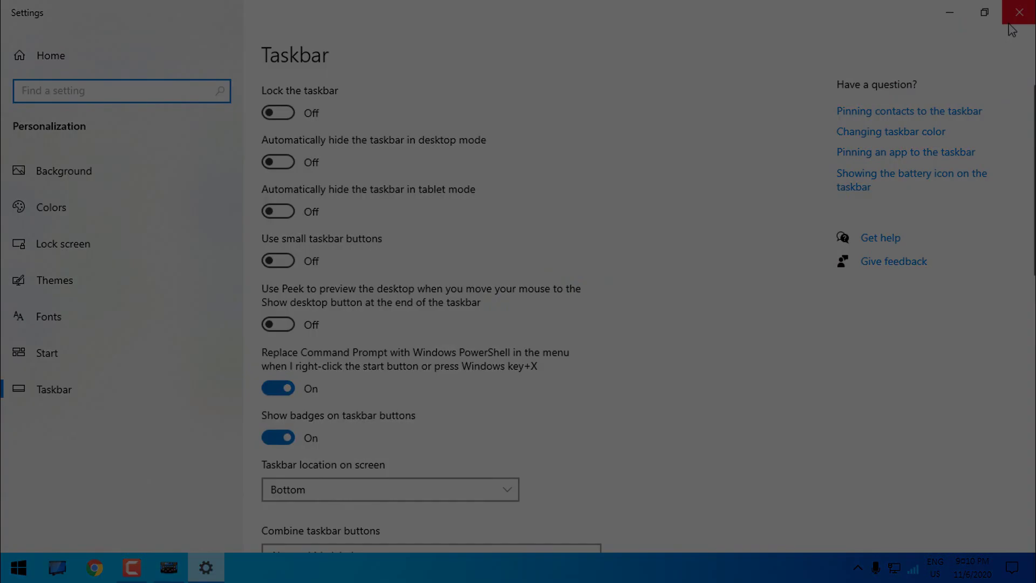
pyautogui.click(1019, 12)
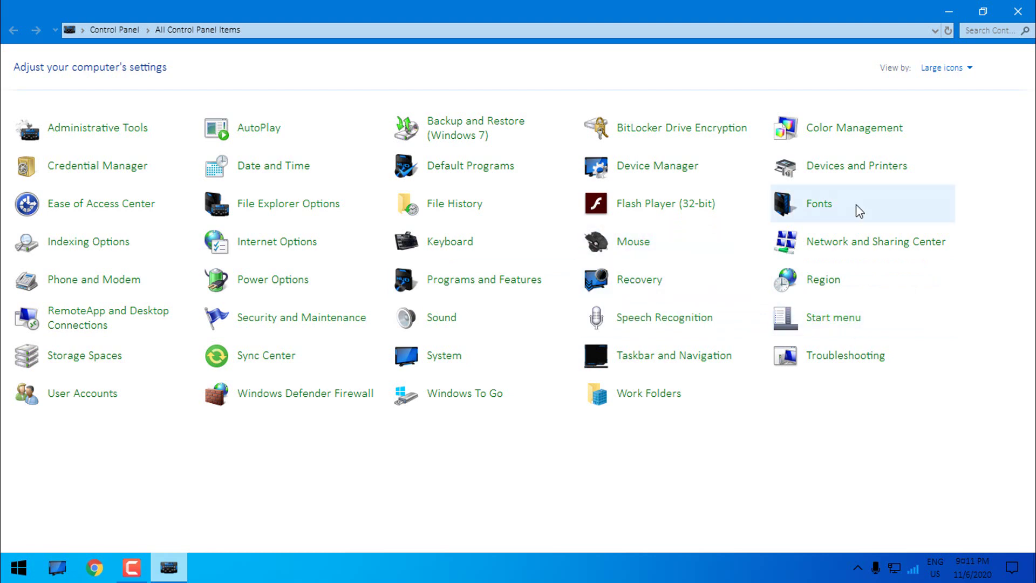
pyautogui.click(1018, 11)
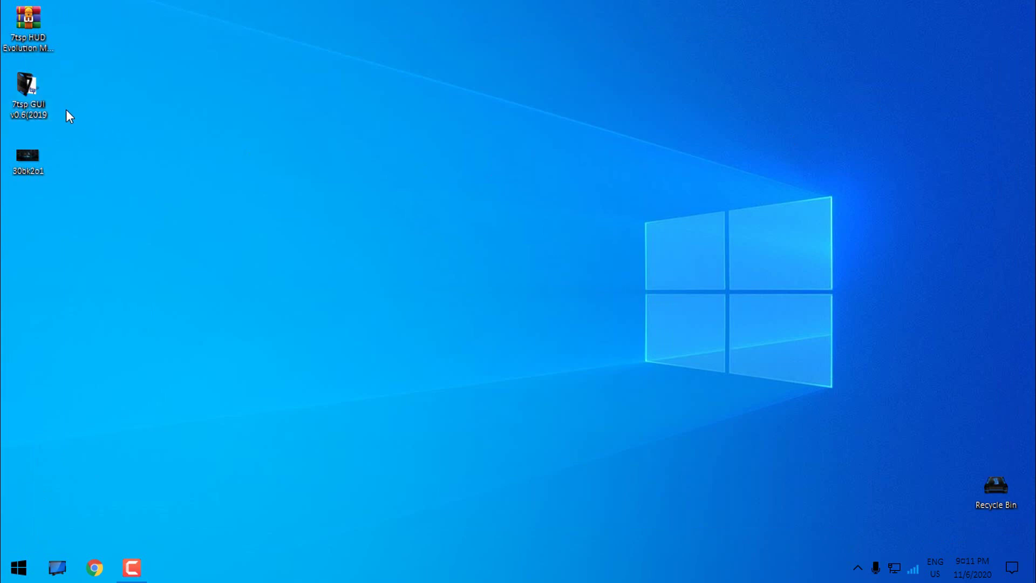
# - Run 7tsp GUI v0.6(2019) as administrator again from its desktop folder
pyautogui.doubleClick(23, 112)
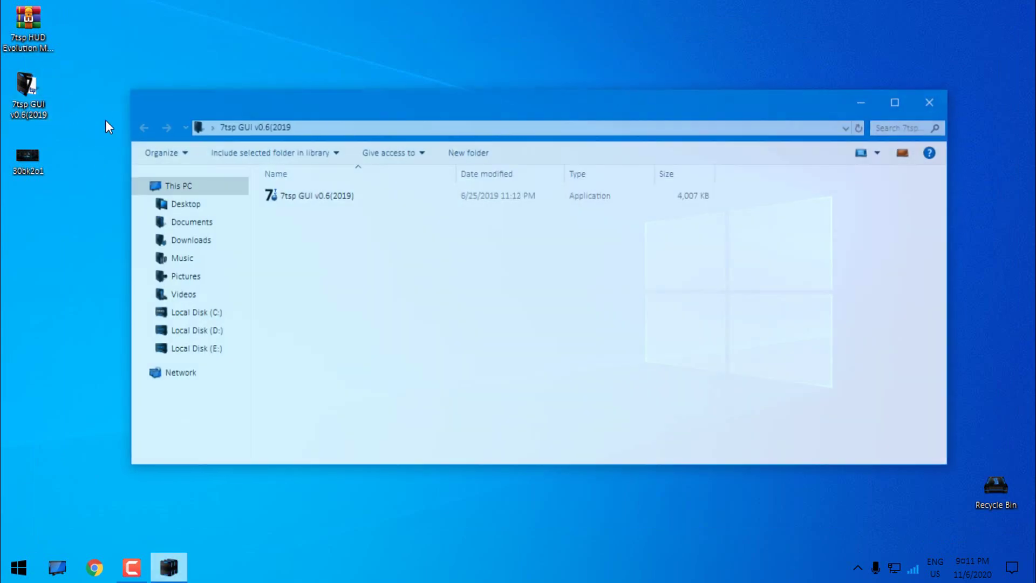
pyautogui.click(296, 201)
pyautogui.rightClick(297, 201)
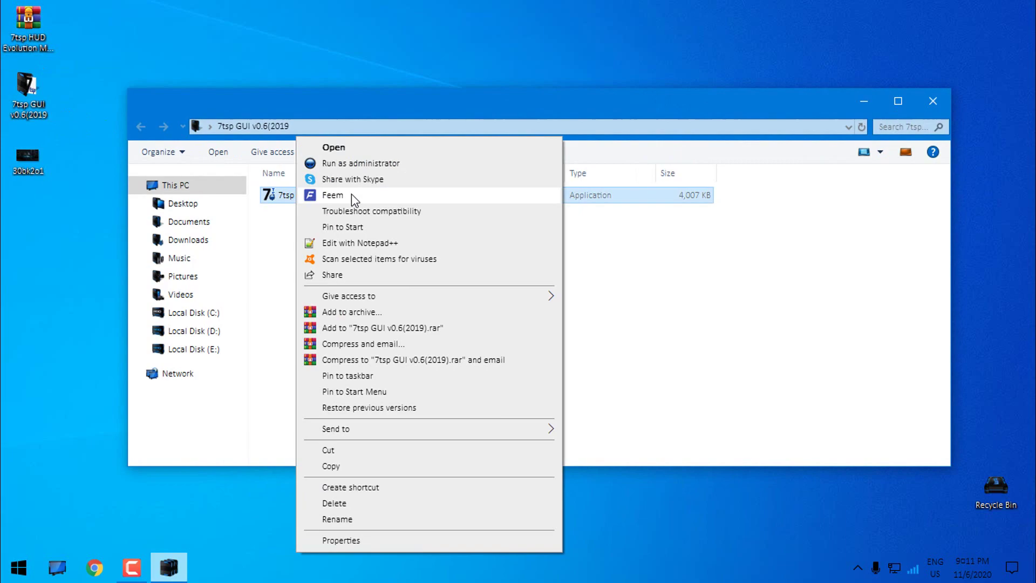
pyautogui.click(357, 164)
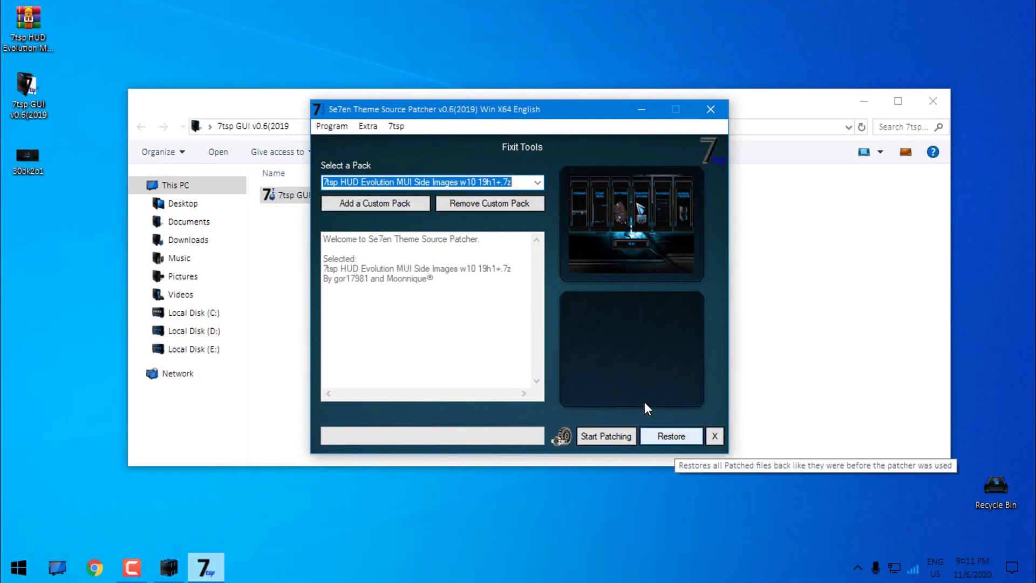
# - Review the restore options for the patched system files, cancel without restoring, and close the patcher and its folder window
pyautogui.click(671, 436)
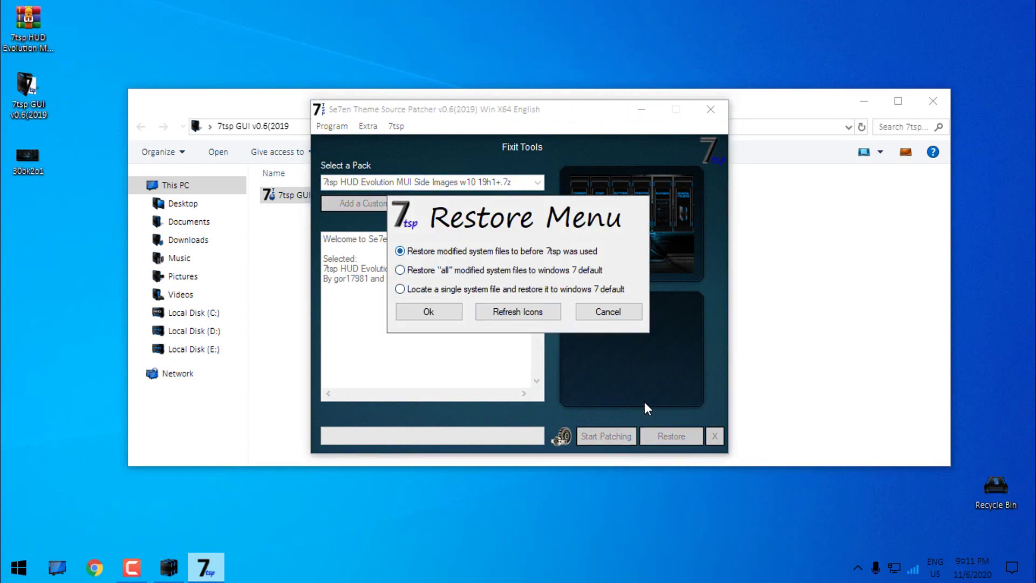
pyautogui.press('Tab')
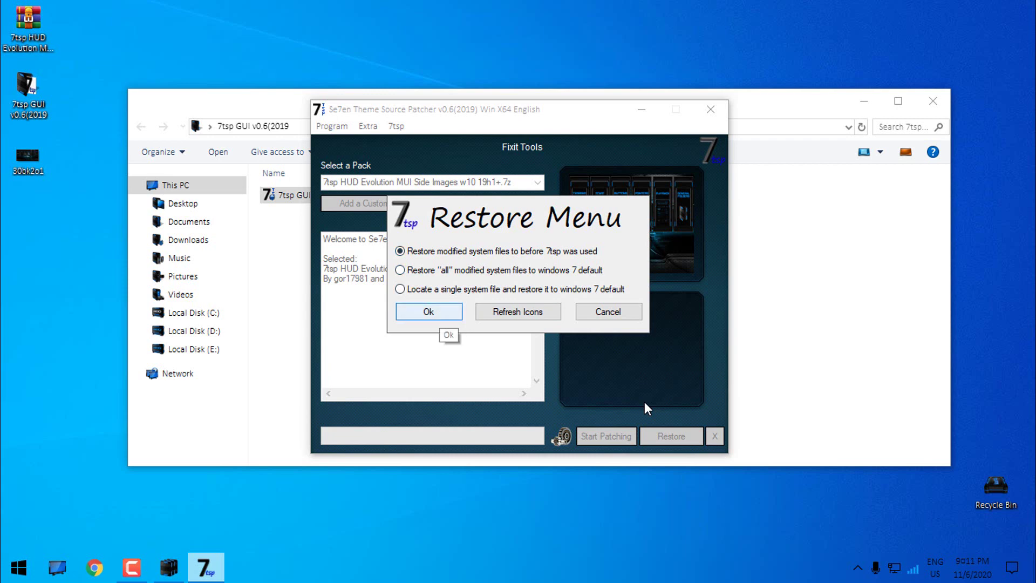
pyautogui.press('Tab')
pyautogui.press('Tab')
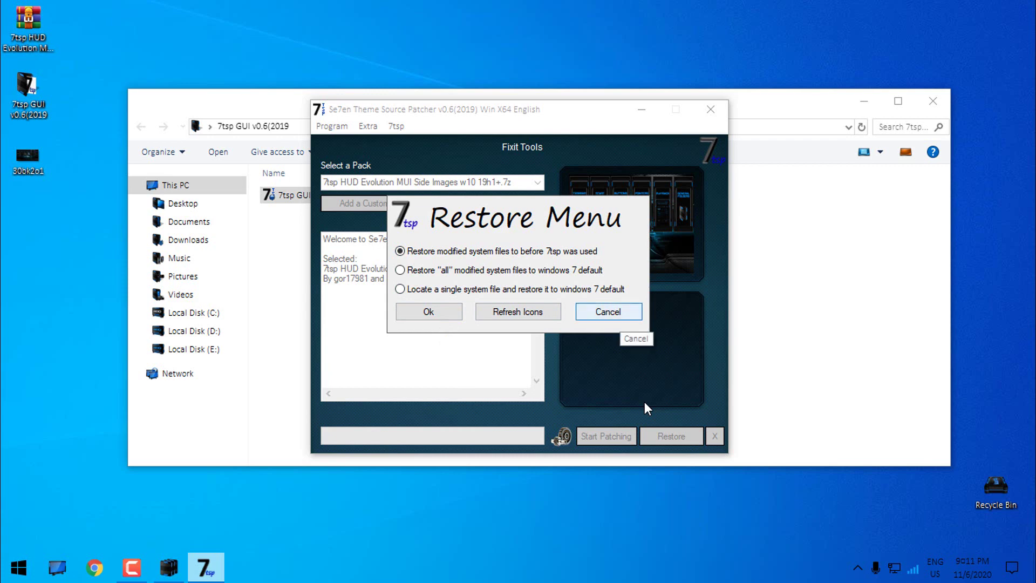
pyautogui.press('Return')
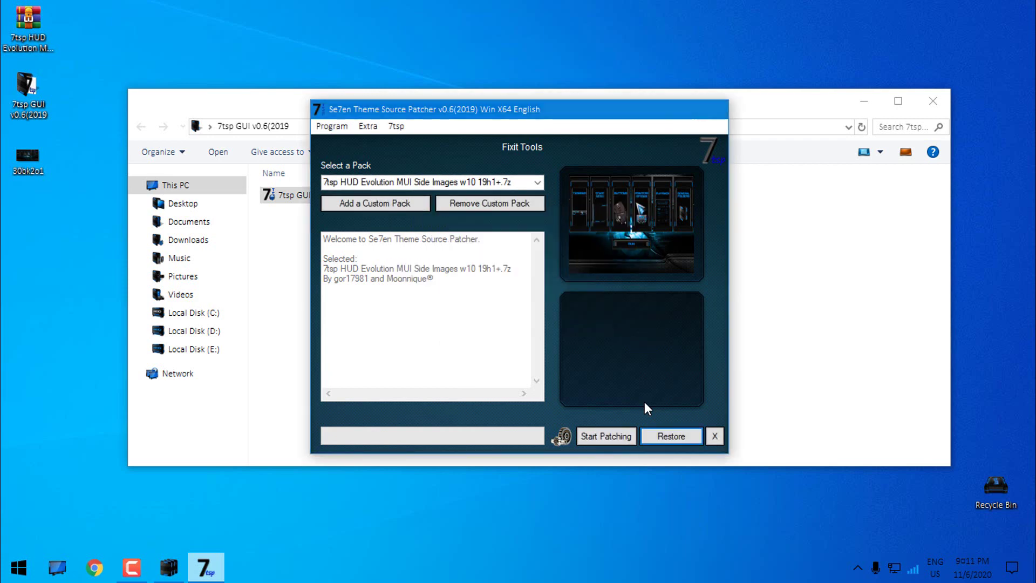
pyautogui.click(932, 101)
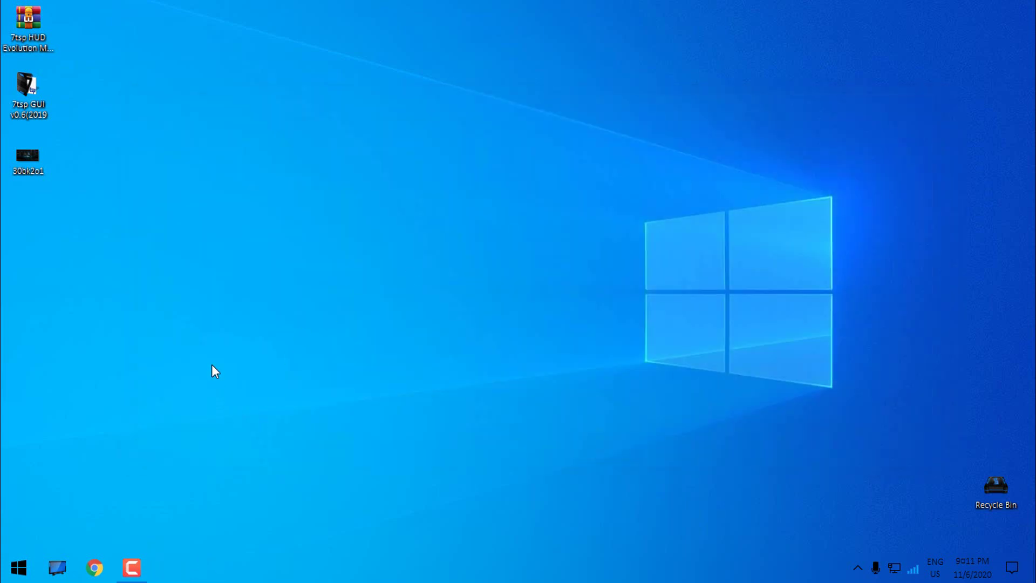